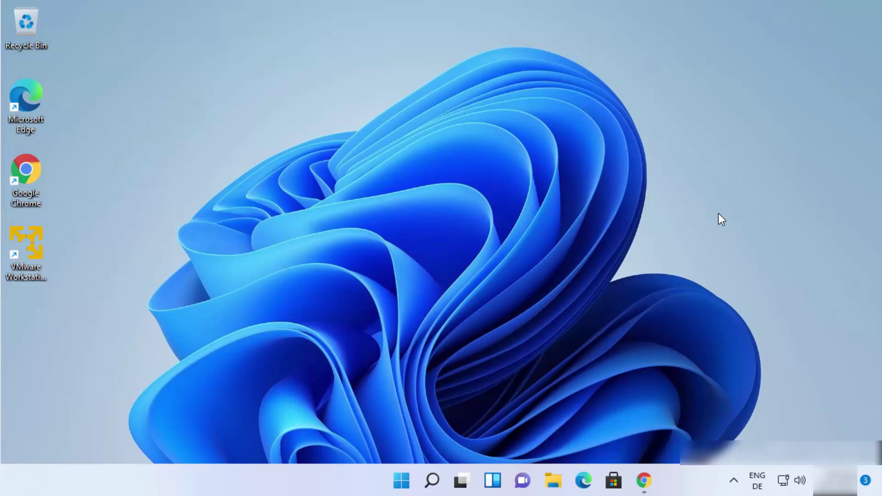
- Back in Chrome, open the 'Welcome to Steam' Google result to reach store.steampowered.com
click(645, 481)
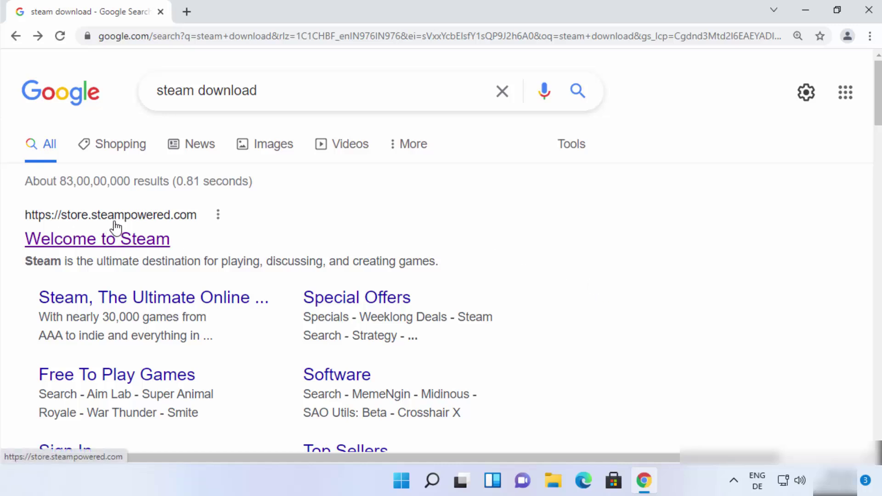
click(141, 246)
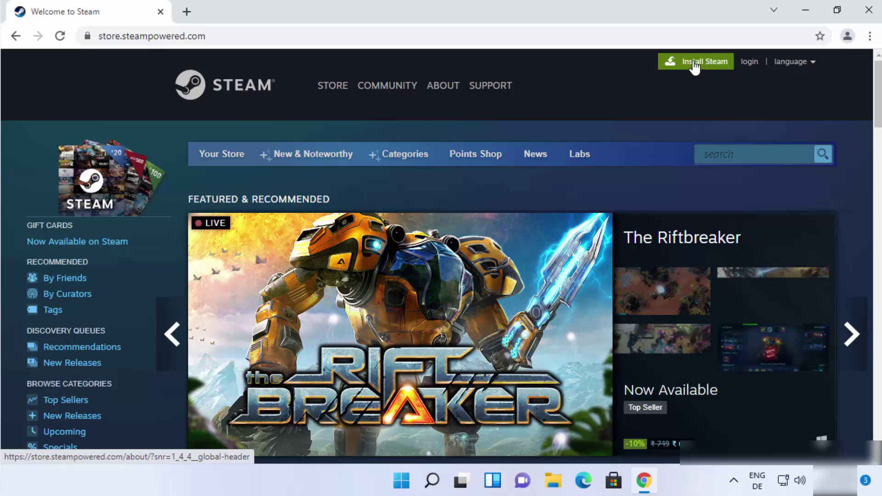
- Download the Windows installer SteamSetup.exe from the Install Steam page and open it
click(693, 64)
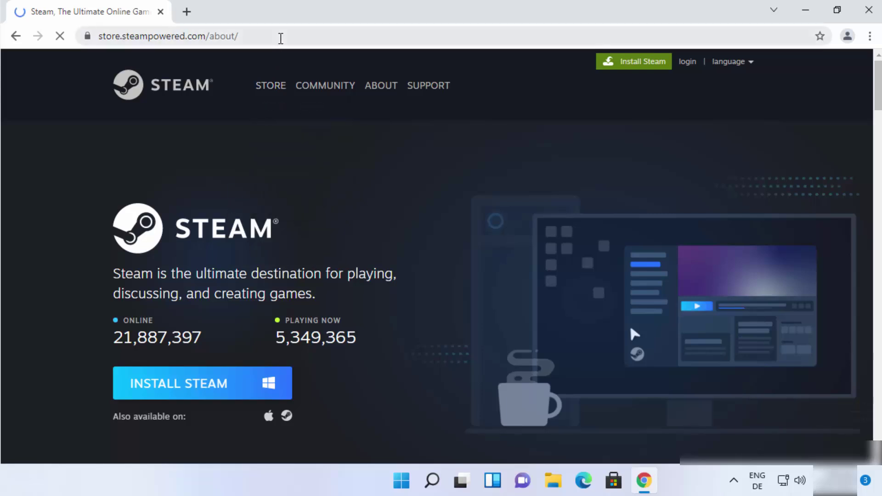
click(279, 36)
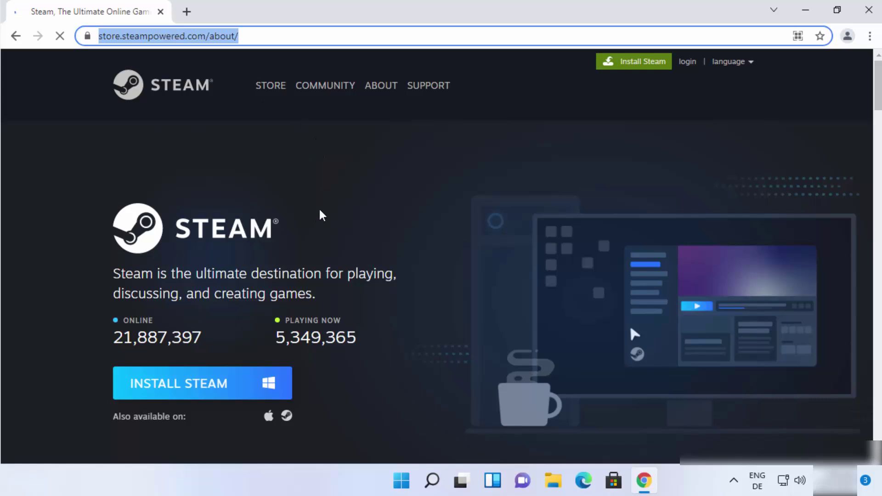
scroll(321, 215, down, 1)
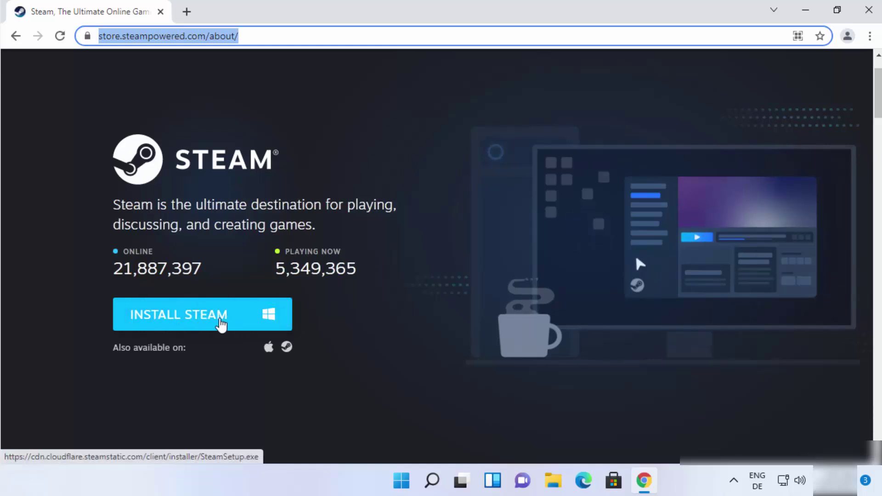
click(221, 324)
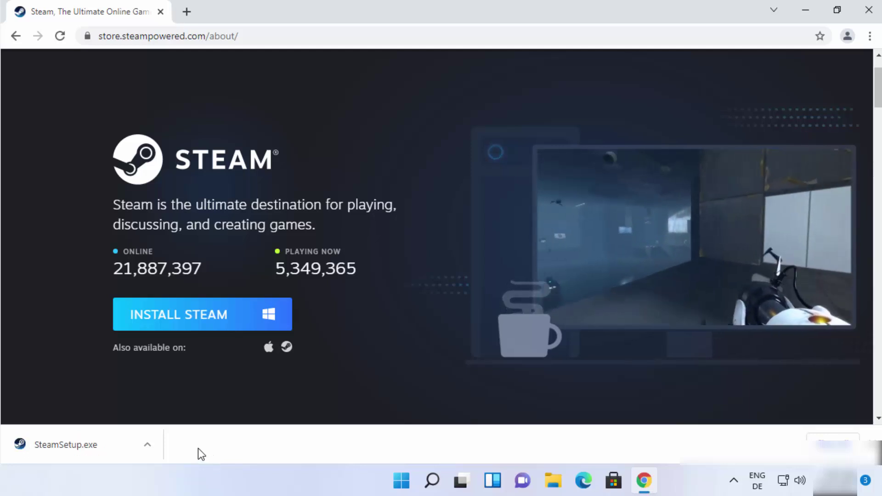
click(74, 446)
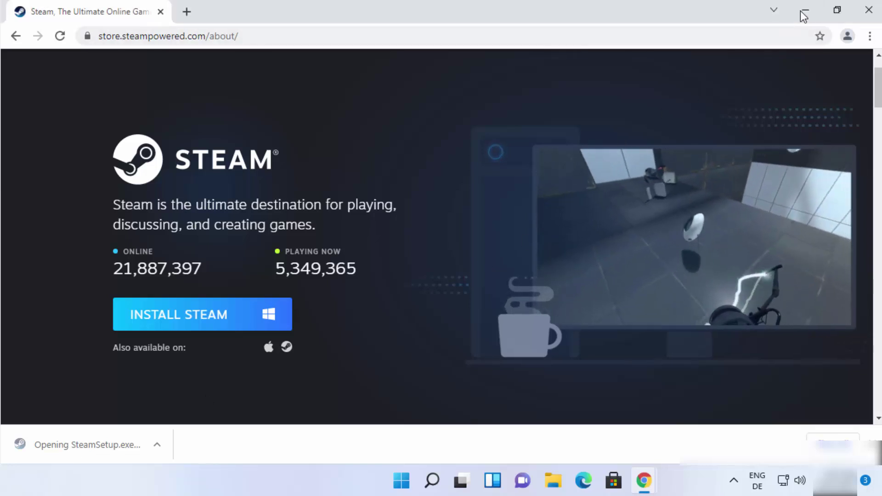
- Allow the installer to run, keep English, and check the C:\Program Files (x86)\Steam destination
click(802, 11)
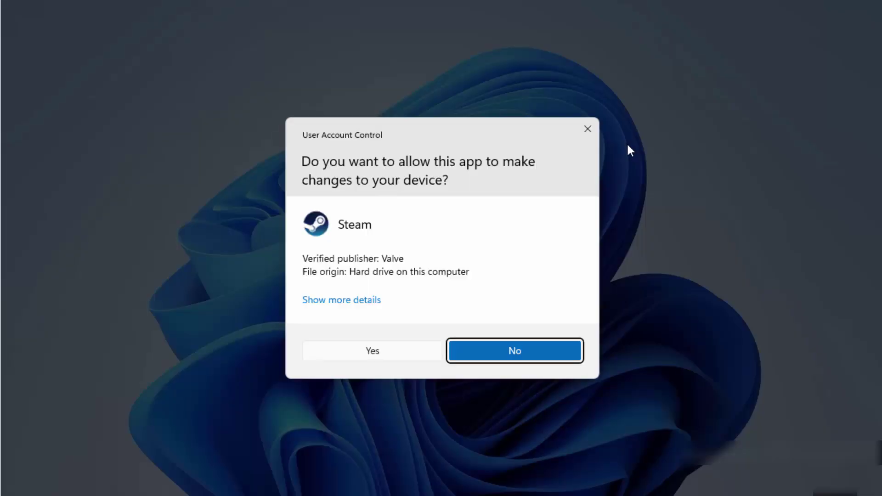
click(369, 352)
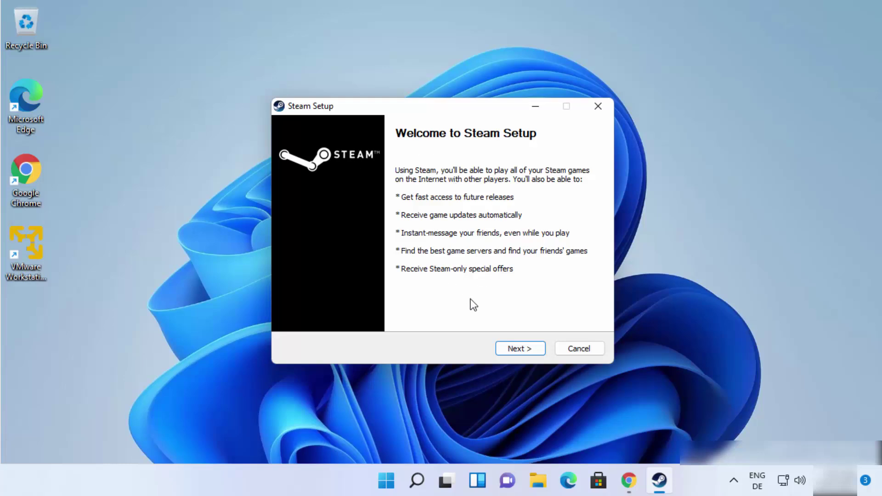
click(514, 352)
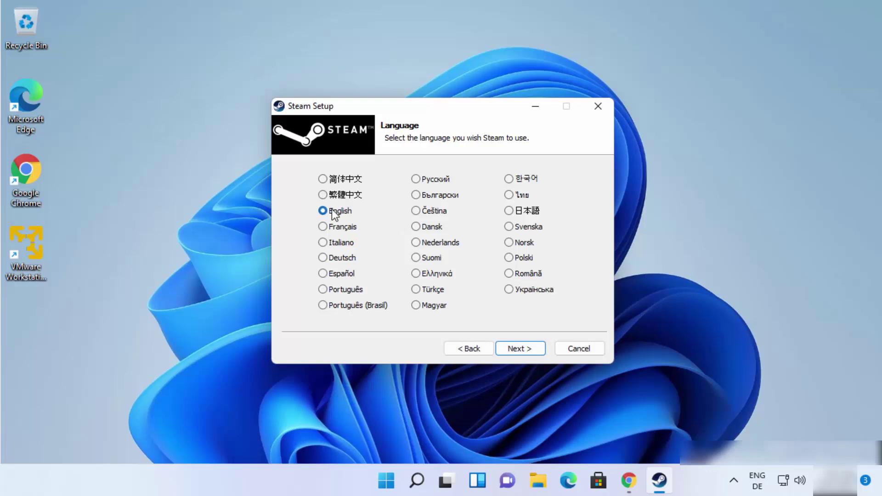
click(515, 348)
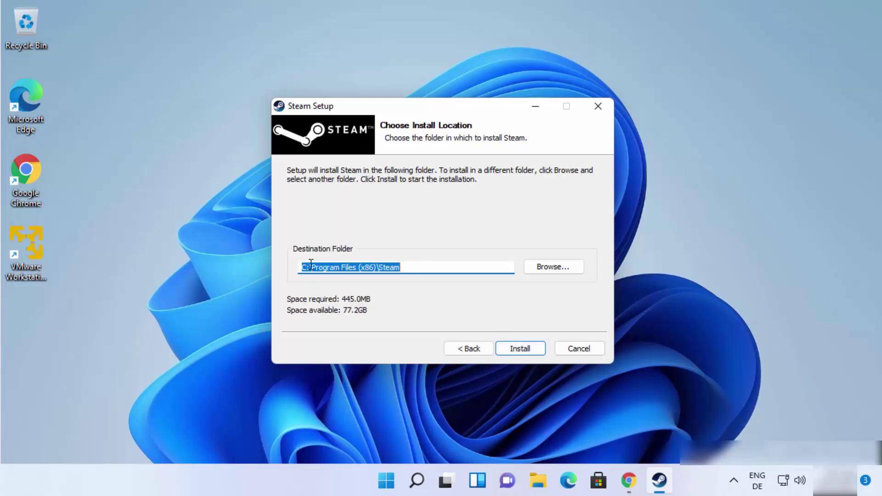
click(409, 269)
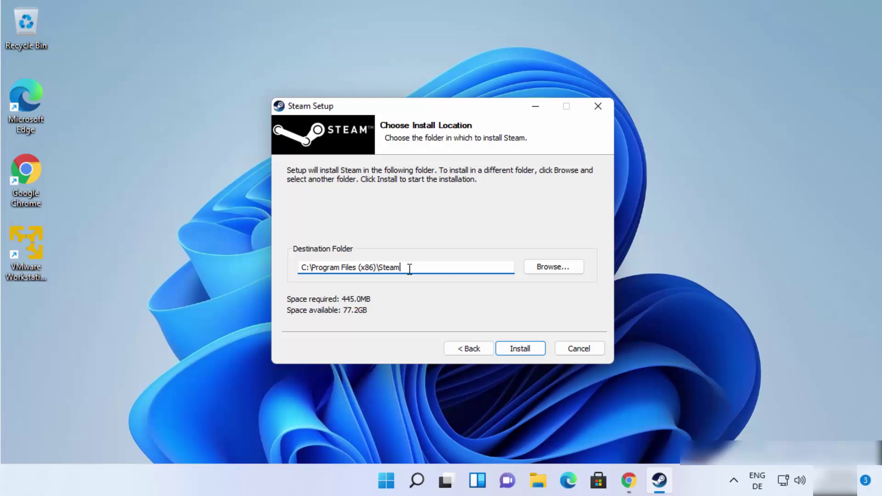
- Install Steam into C:\Program Files (x86)\Steam and finish with Run Steam checked
click(525, 348)
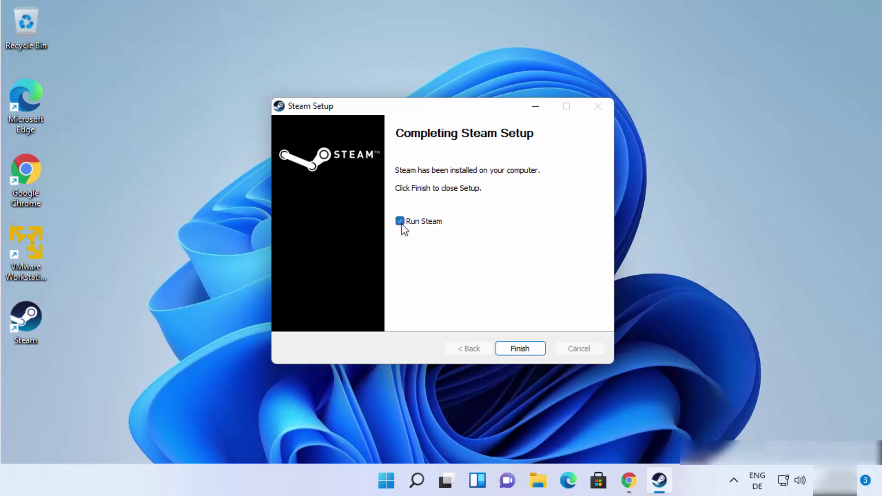
click(517, 350)
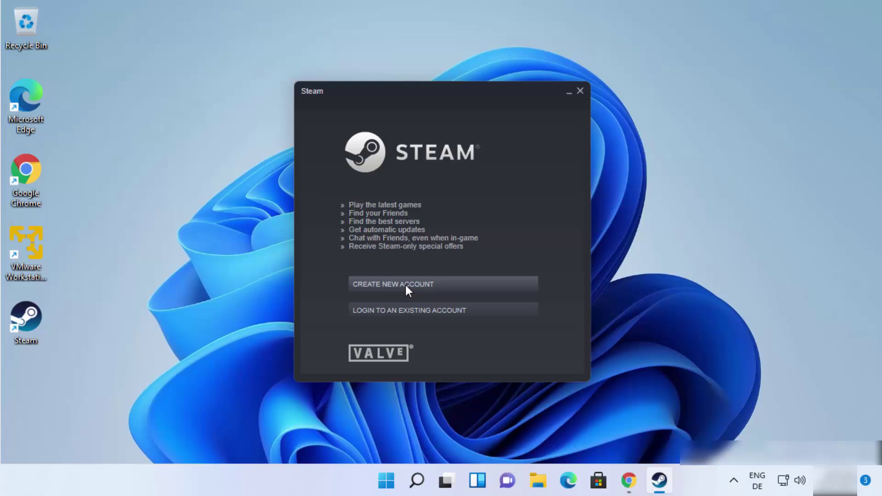
- Log in to the existing Steam account with Remember my password ticked
click(427, 309)
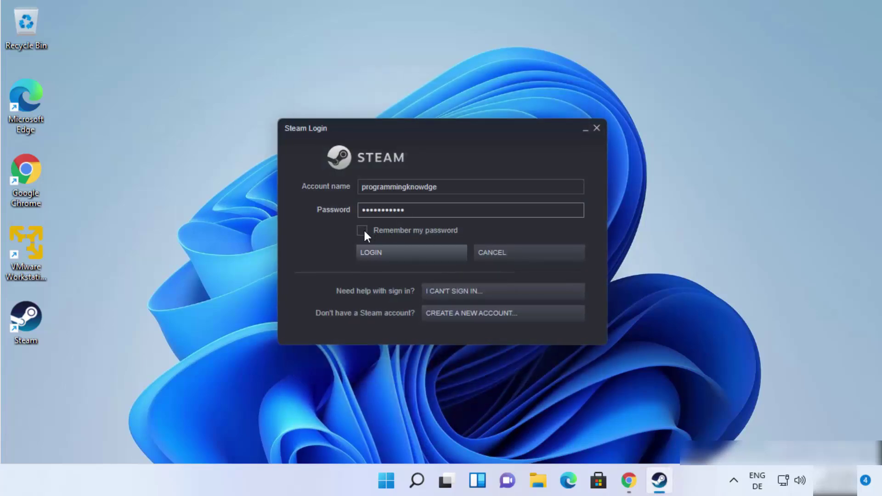
click(364, 231)
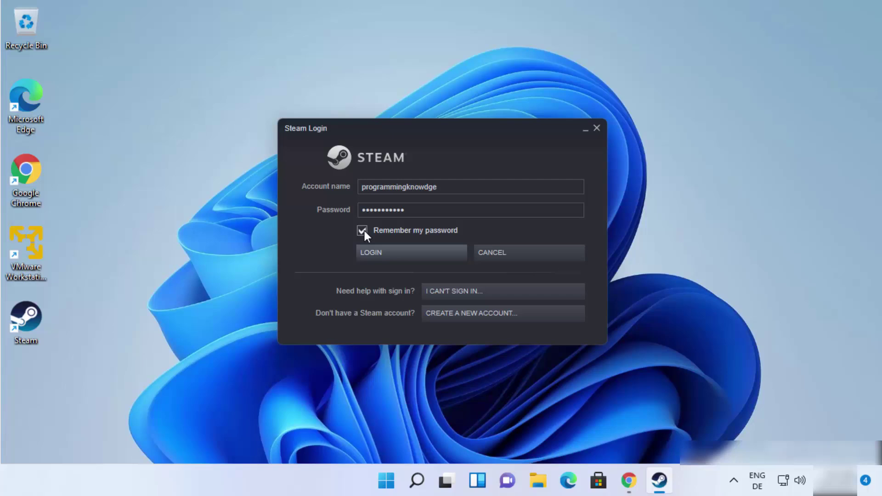
click(393, 251)
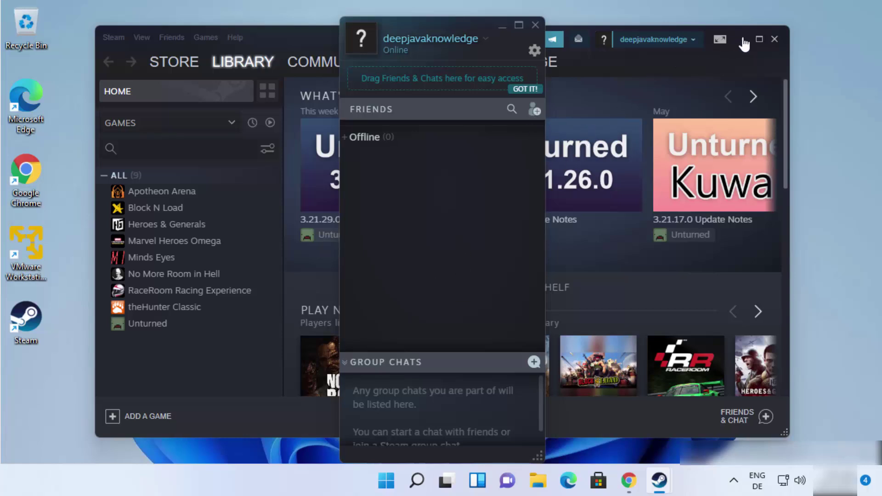
- Maximize the Steam client, scroll through the Store offers, then return to the Library home
click(758, 39)
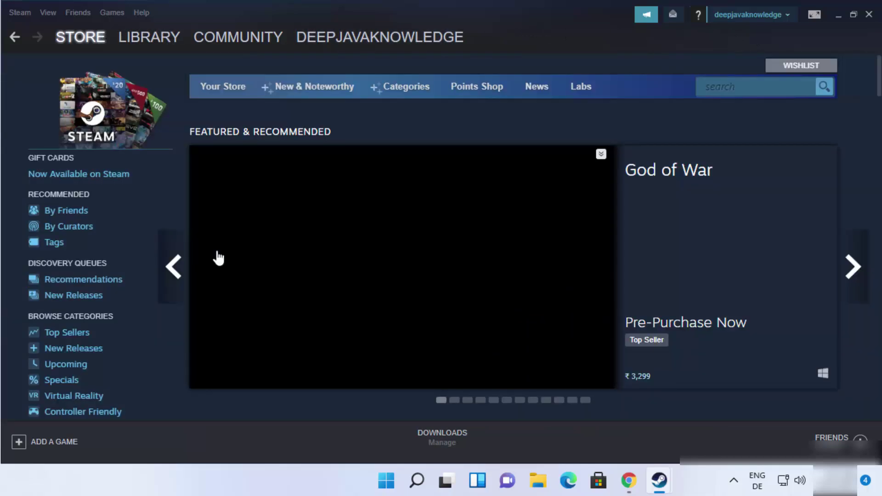
mouse_move(156, 35)
mouse_move(74, 37)
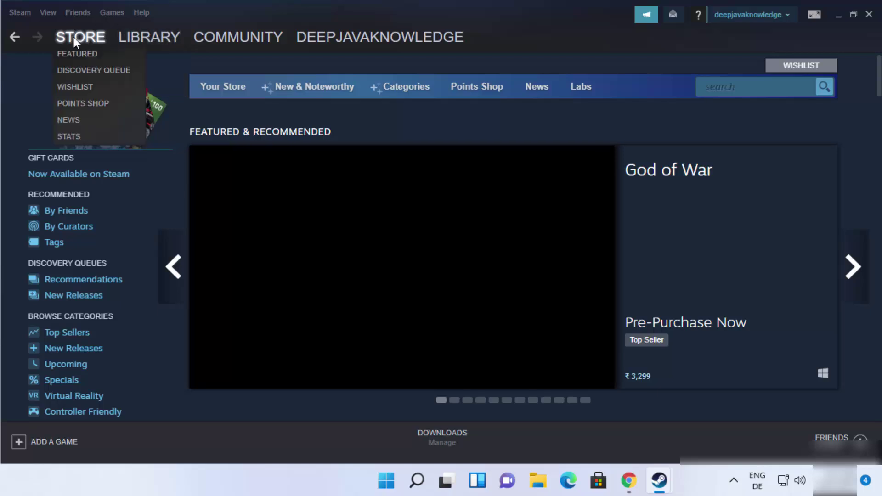
scroll(429, 223, down, 6)
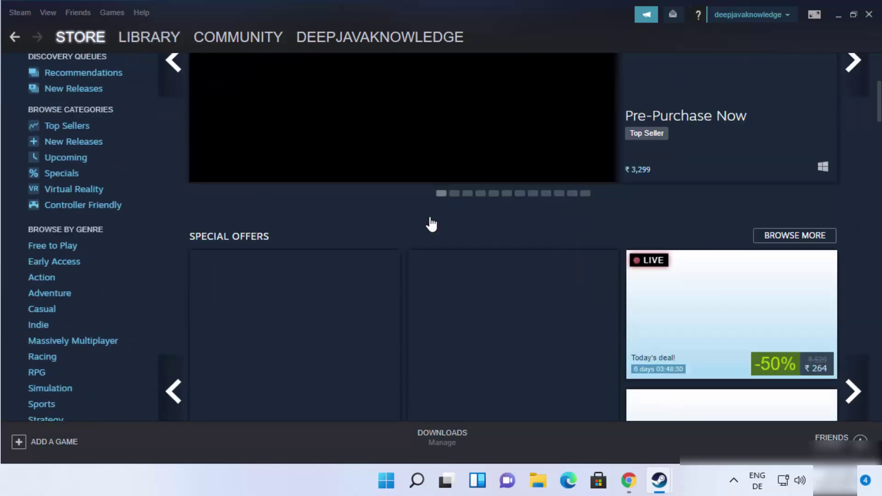
scroll(429, 225, down, 10)
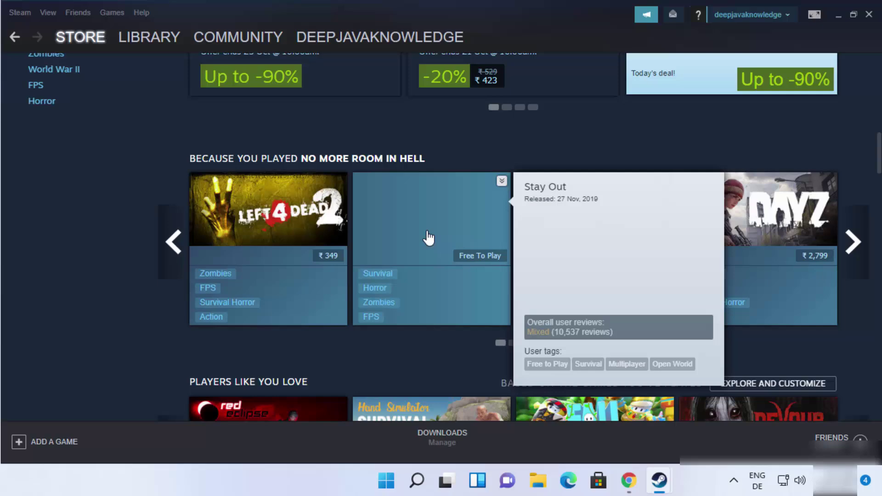
scroll(428, 238, up, 5)
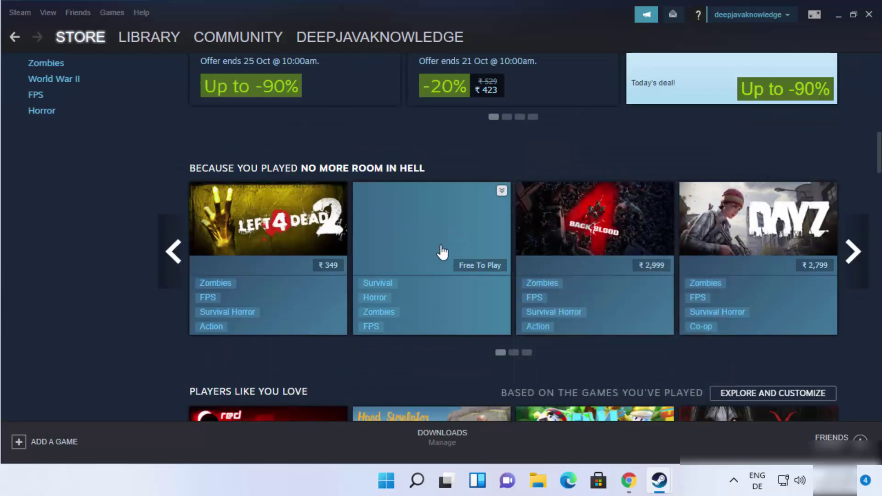
scroll(441, 250, up, 3)
scroll(432, 245, up, 3)
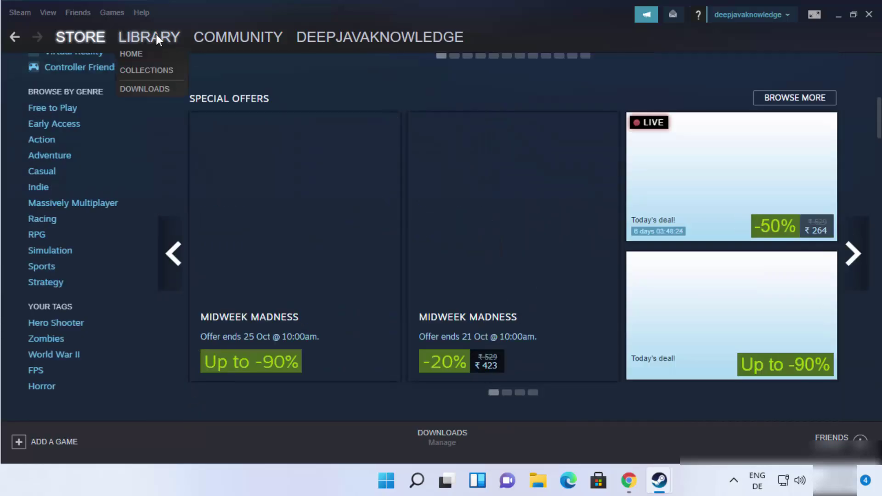
click(156, 34)
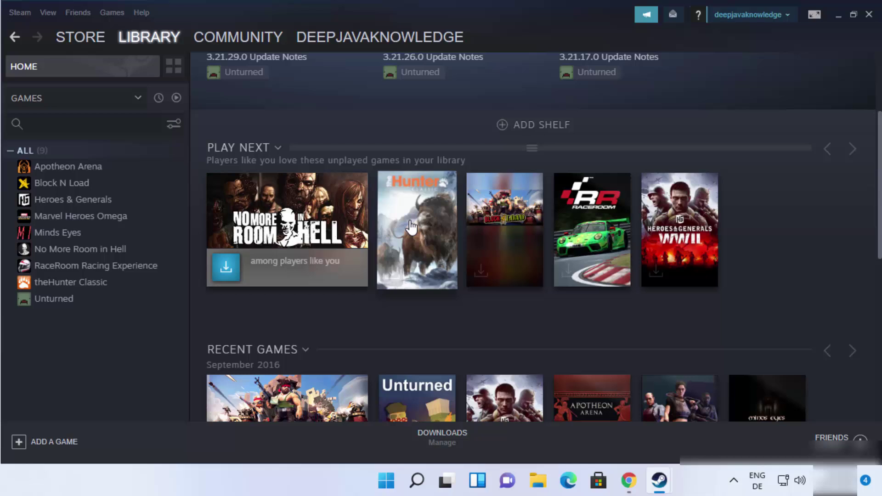
scroll(407, 193, up, 3)
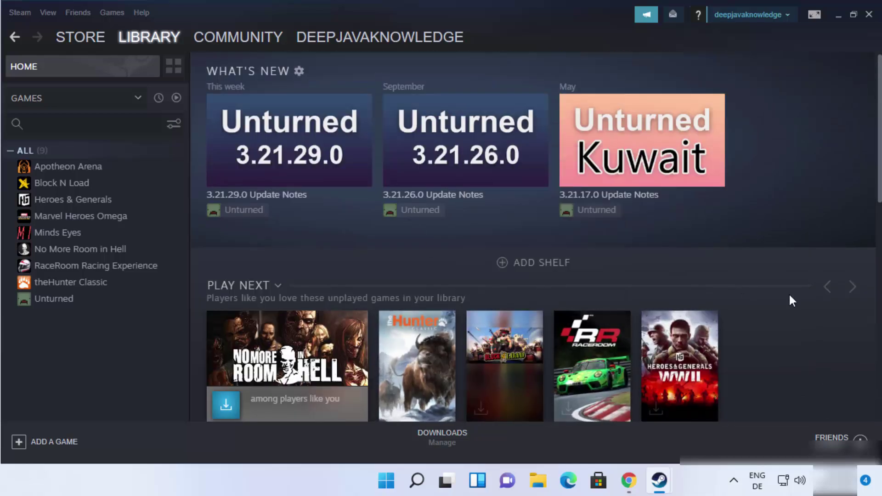